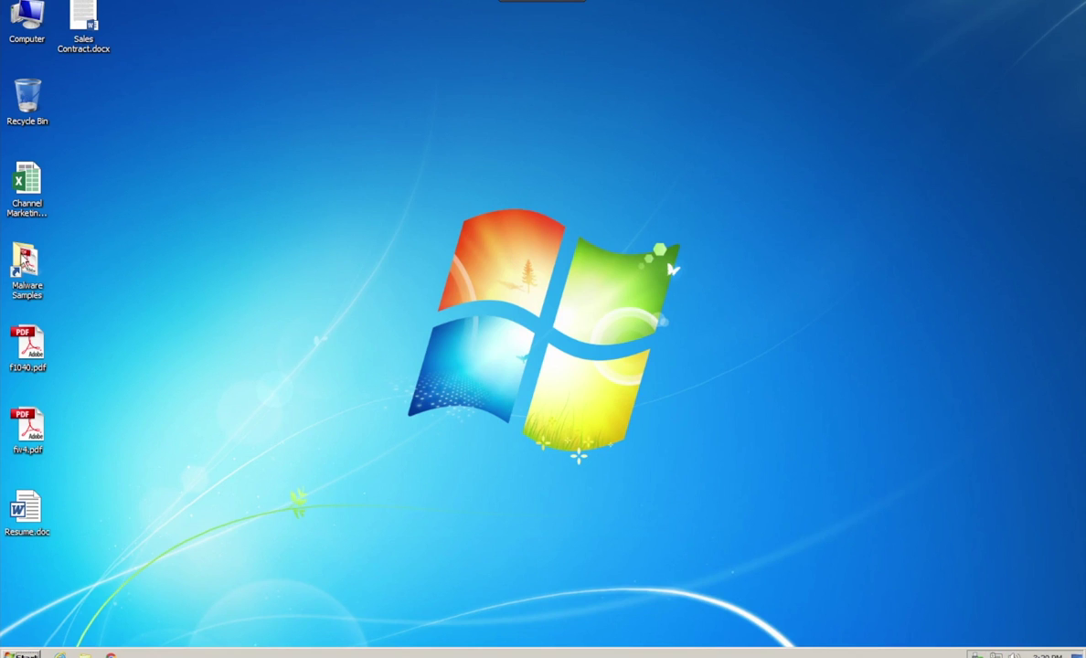
Copy the sample starting with 09a46b3e from the wannacry folder in Malware Samples > Curated Samples to the desktop and run it.
double_click(24, 247)
double_click(399, 199)
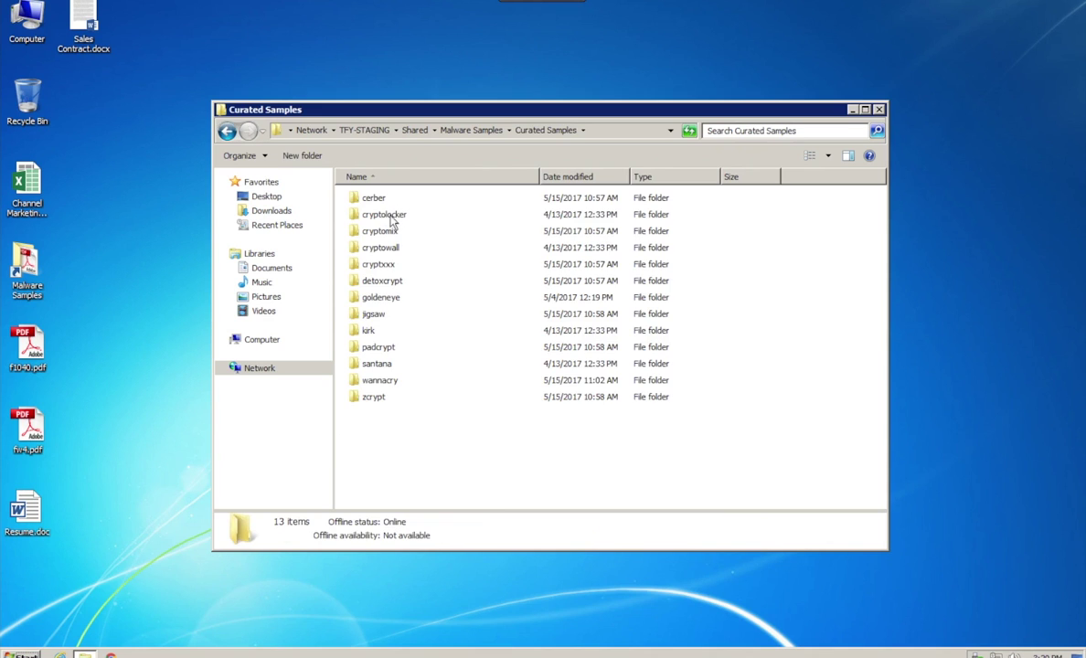
double_click(384, 380)
left_click_drag(408, 236, 107, 86)
double_click(36, 582)
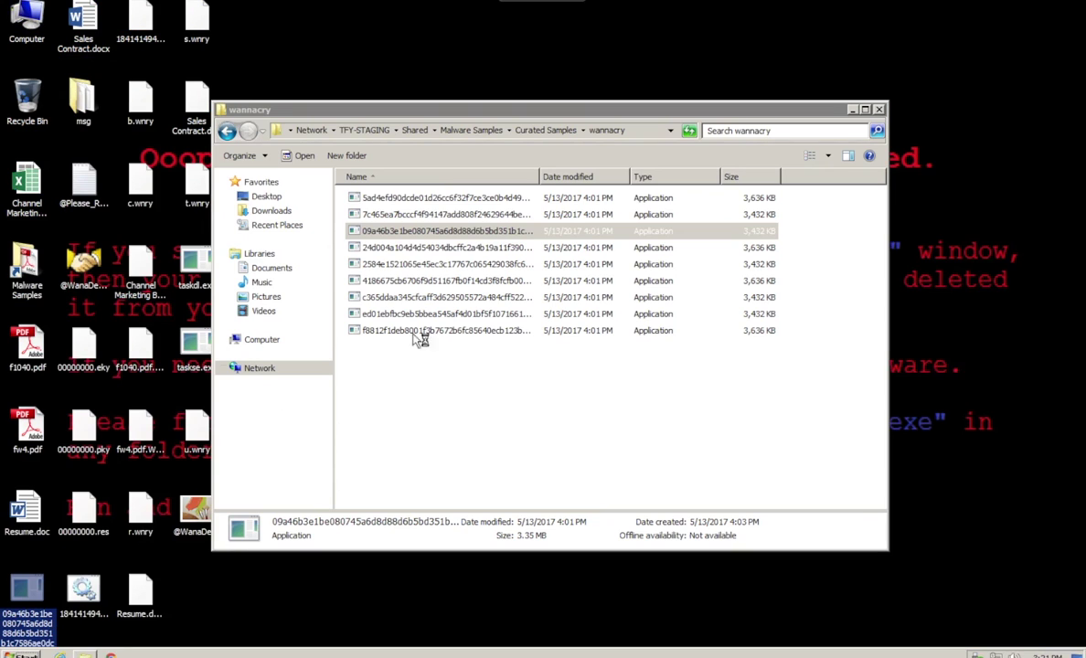
Close the wannacry folder window and try to open the encrypted file Sales Contract.docx.WNCRY.
left_click(879, 109)
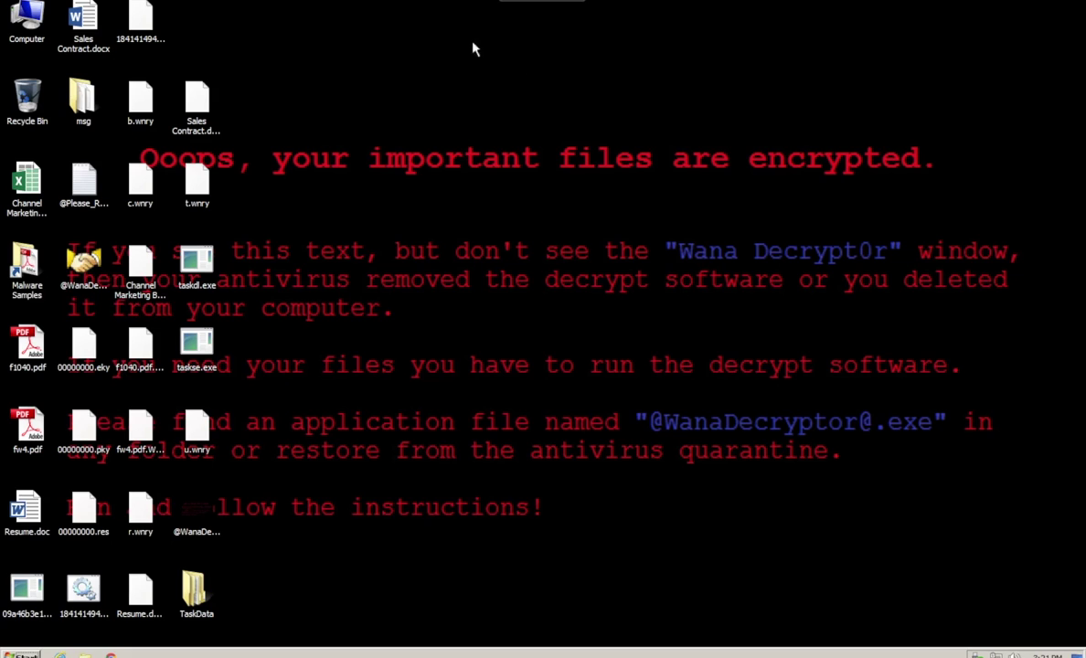
double_click(198, 98)
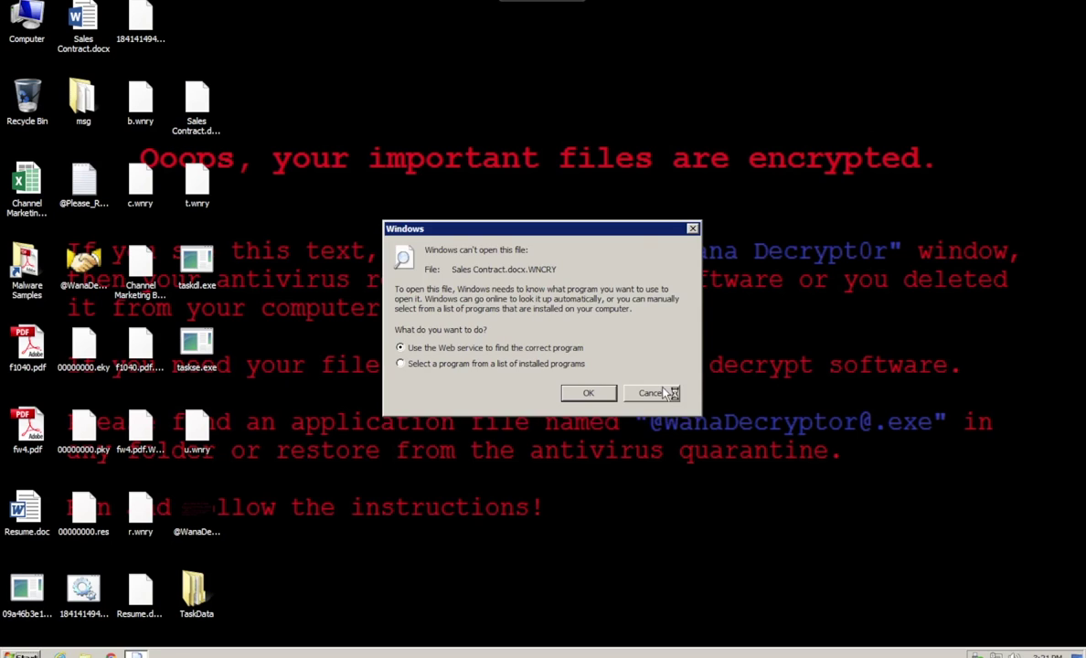
left_click(676, 392)
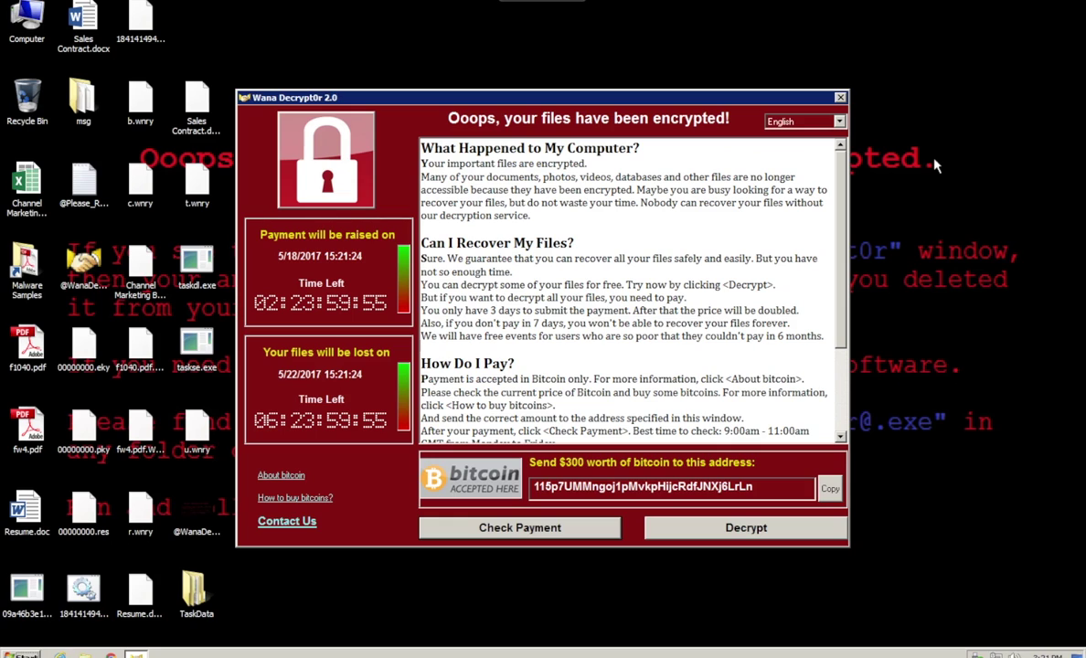
Try decrypting My Computer from the Wana Decrypt0r 2.0 window, dismiss the payment message, and try the payment check.
left_click(708, 528)
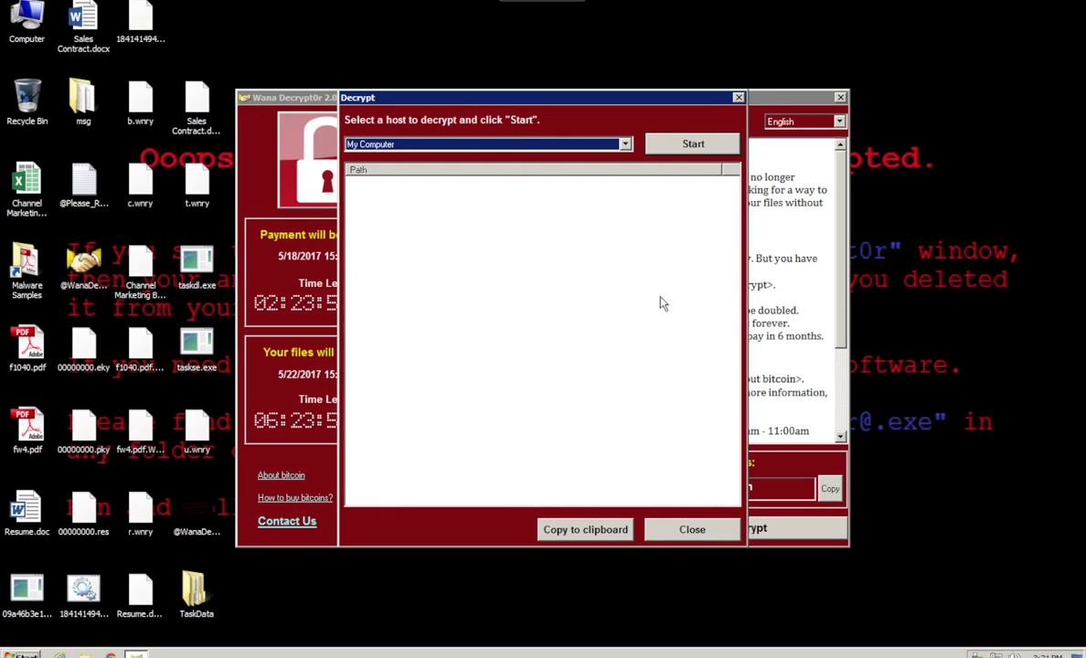
left_click(691, 146)
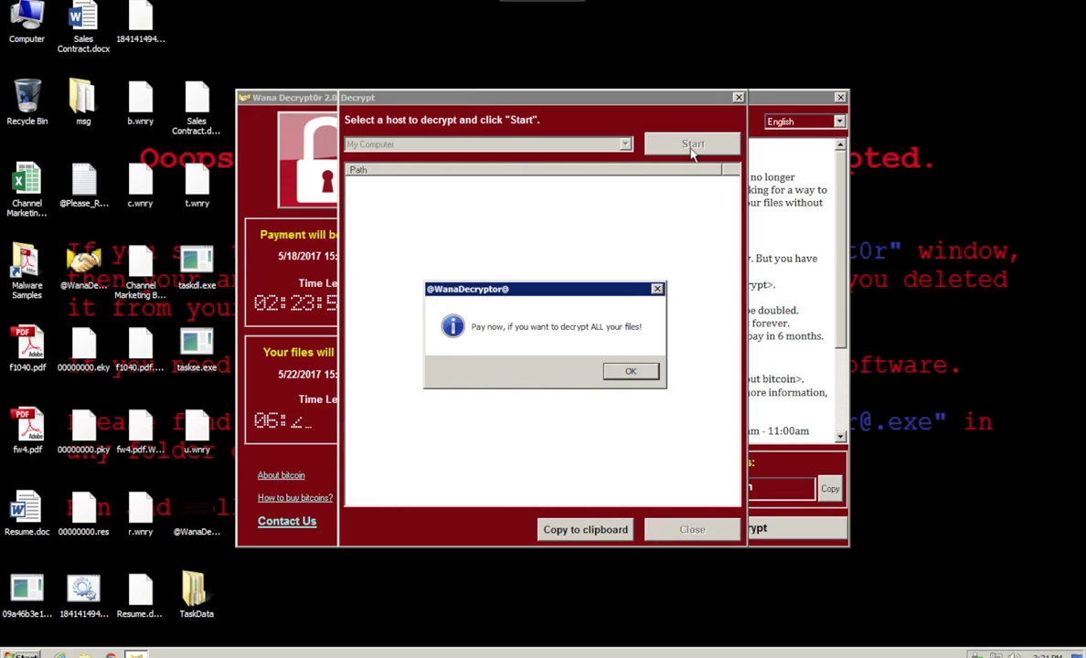
left_click(625, 371)
left_click(688, 530)
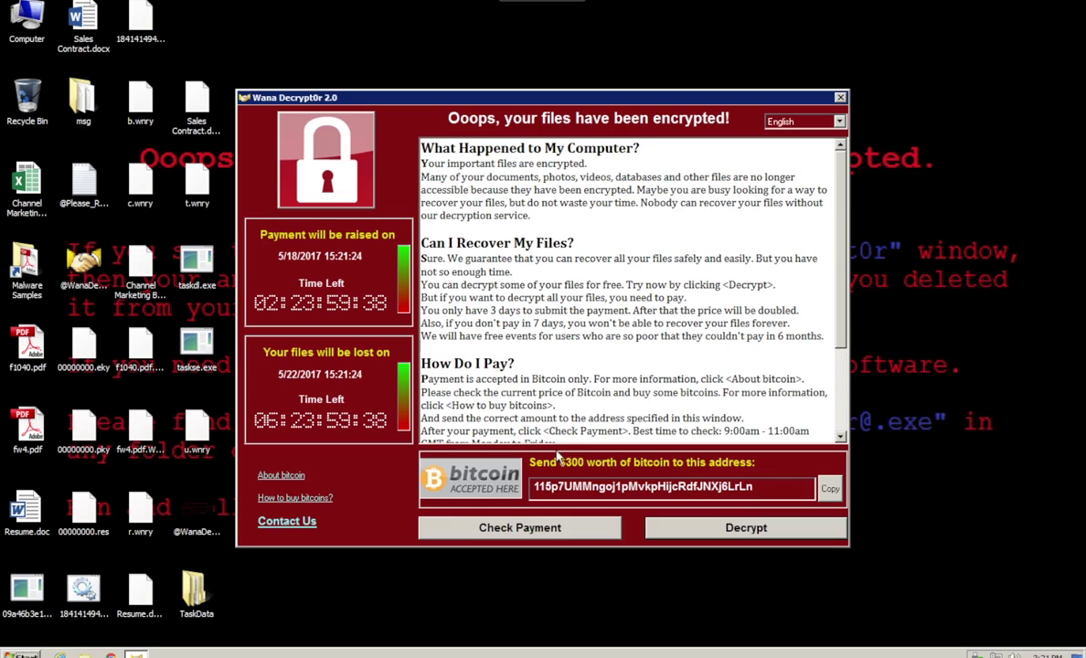
left_click(508, 527)
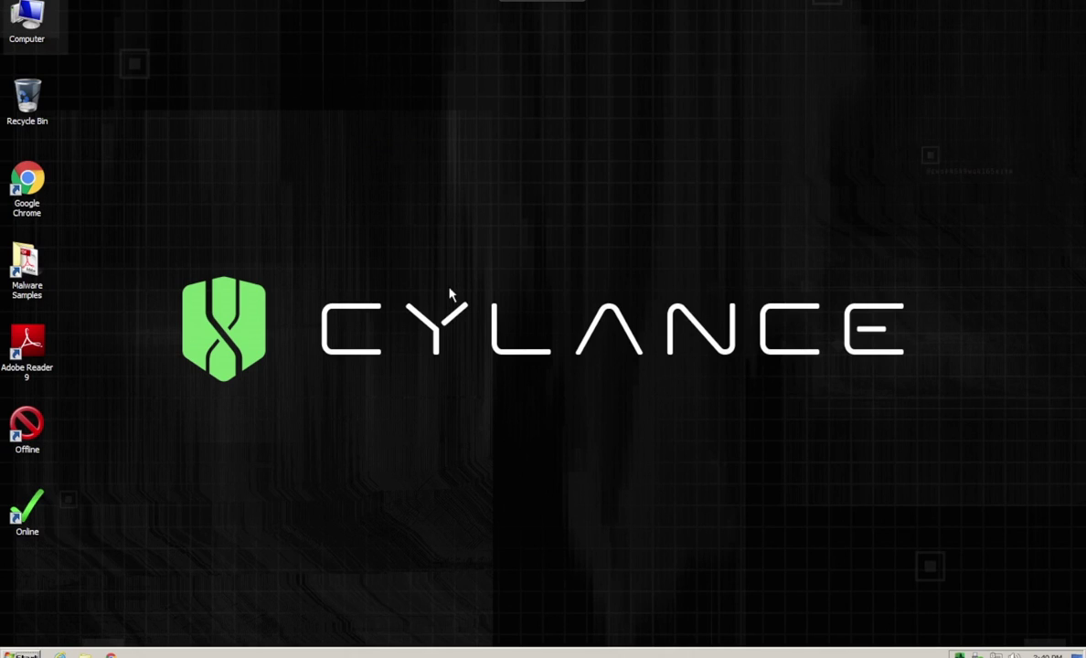
On the Cylance-protected machine, copy the 09a46b3e sample from Malware Samples > Curated Samples > wannacry to the desktop.
double_click(27, 260)
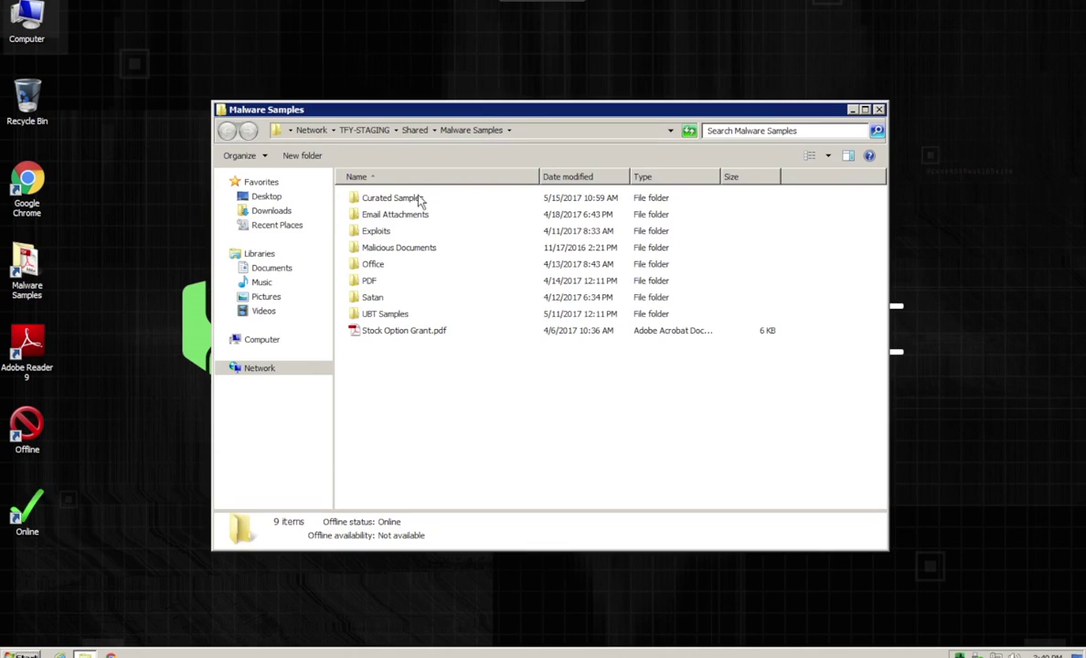
left_click(397, 202)
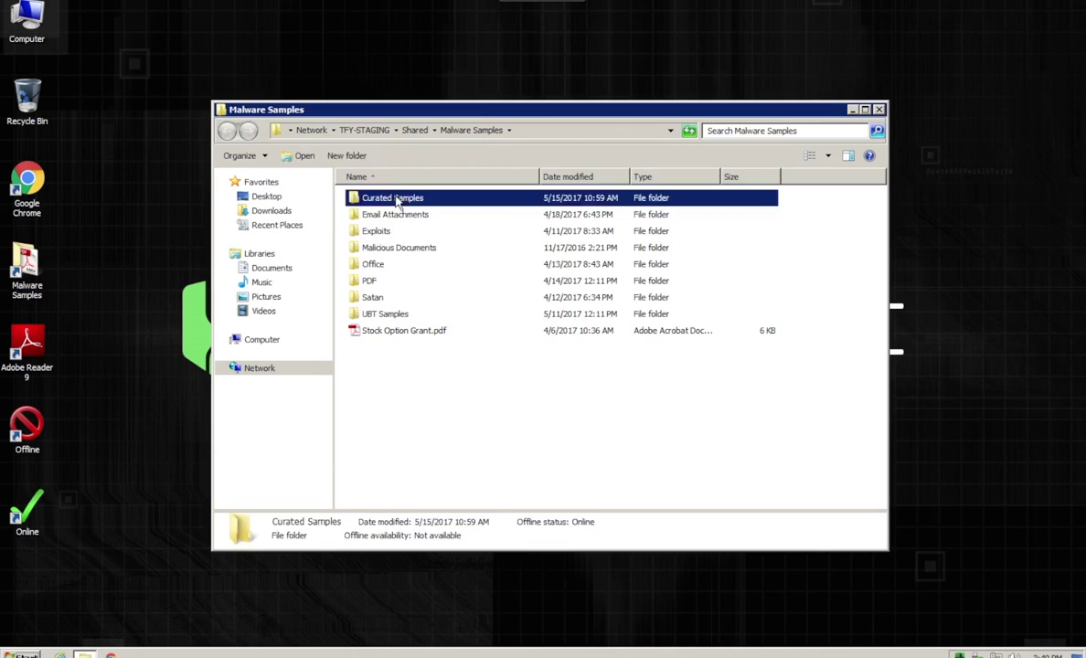
double_click(396, 202)
double_click(389, 380)
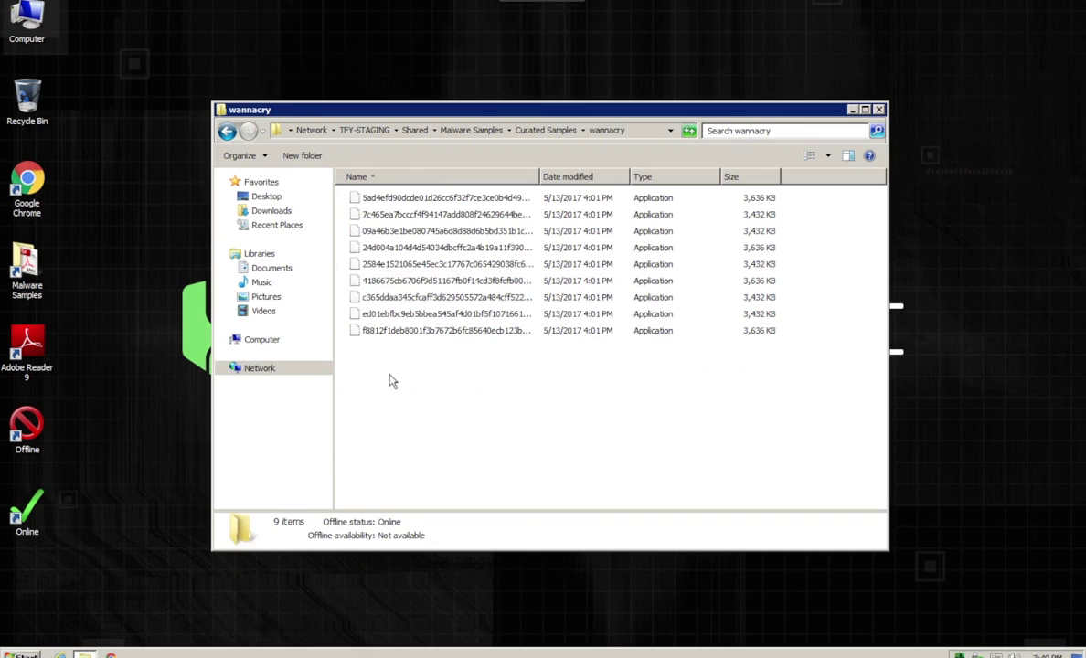
left_click(376, 230)
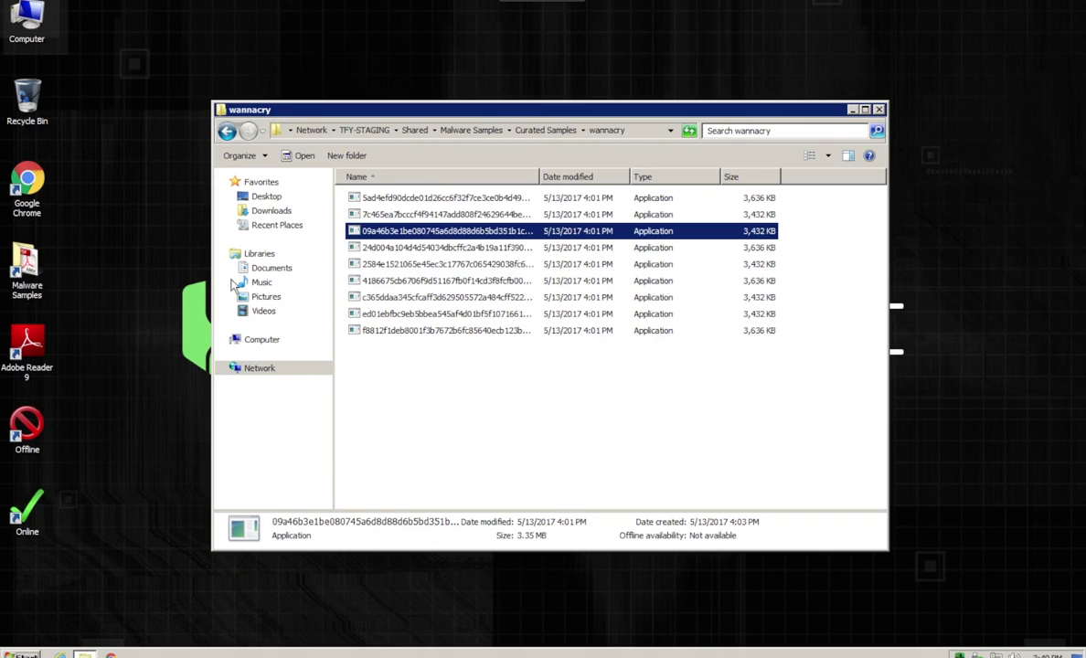
left_click(142, 292)
key("ctrl+v")
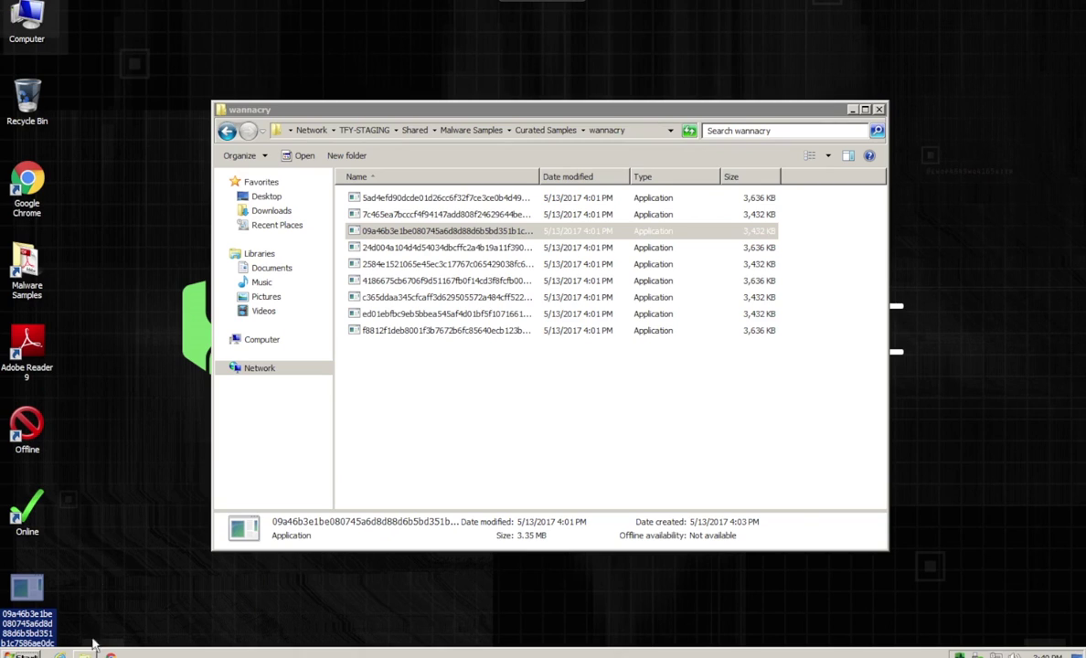
left_click(89, 482)
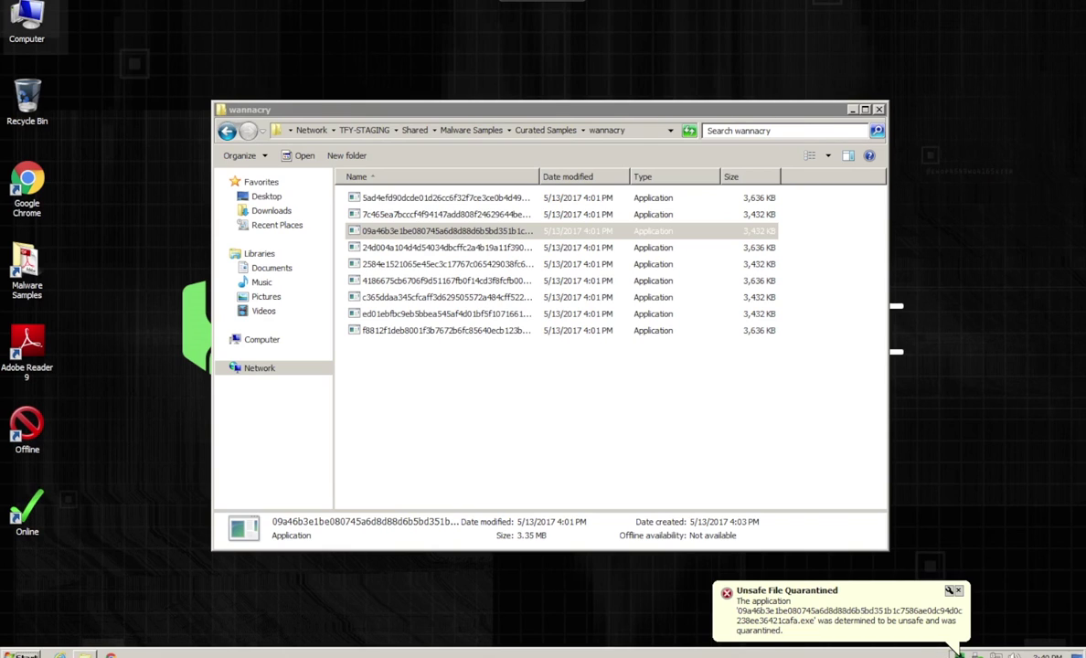
Open the Cylance PROTECT agent, view its threats and events, and widen the window to read the event details.
left_click(956, 651)
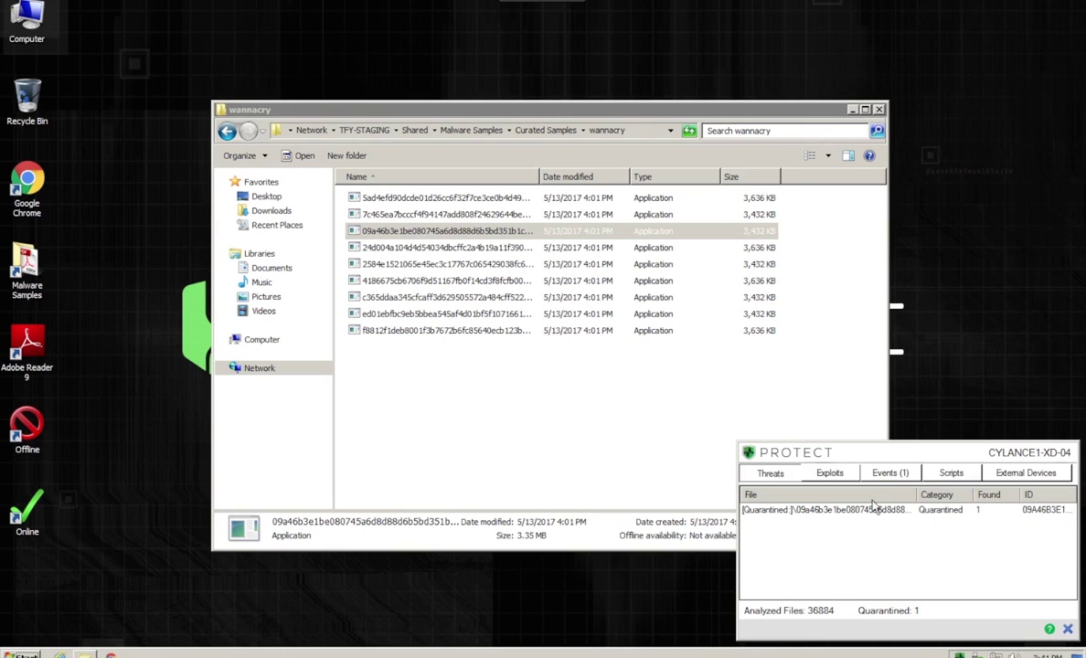
left_click(885, 475)
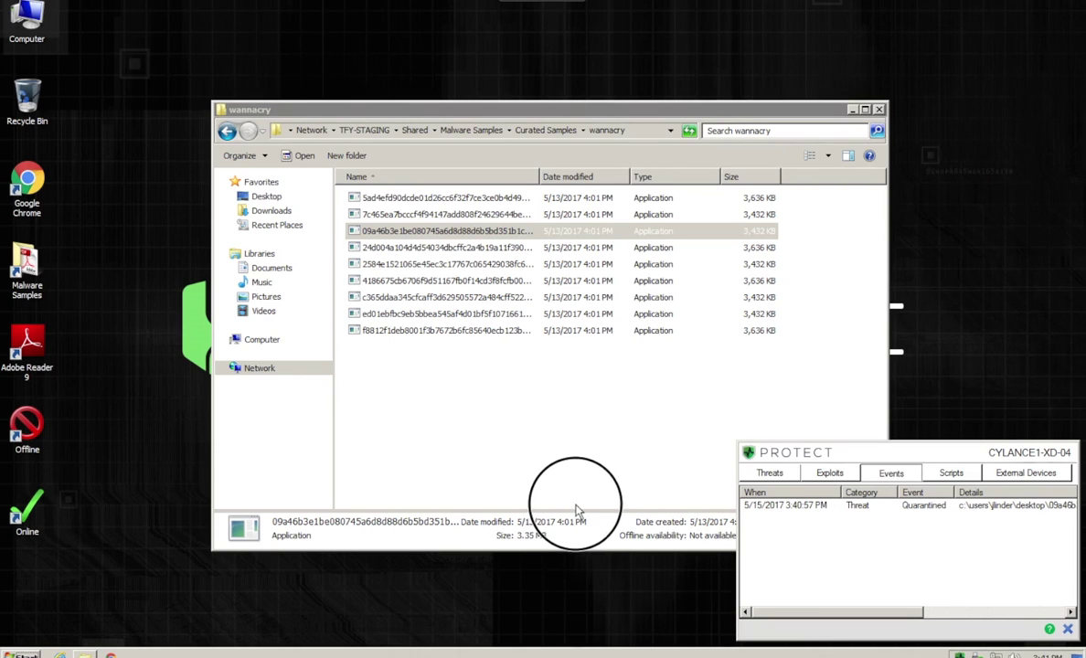
left_click_drag(739, 520, 565, 365)
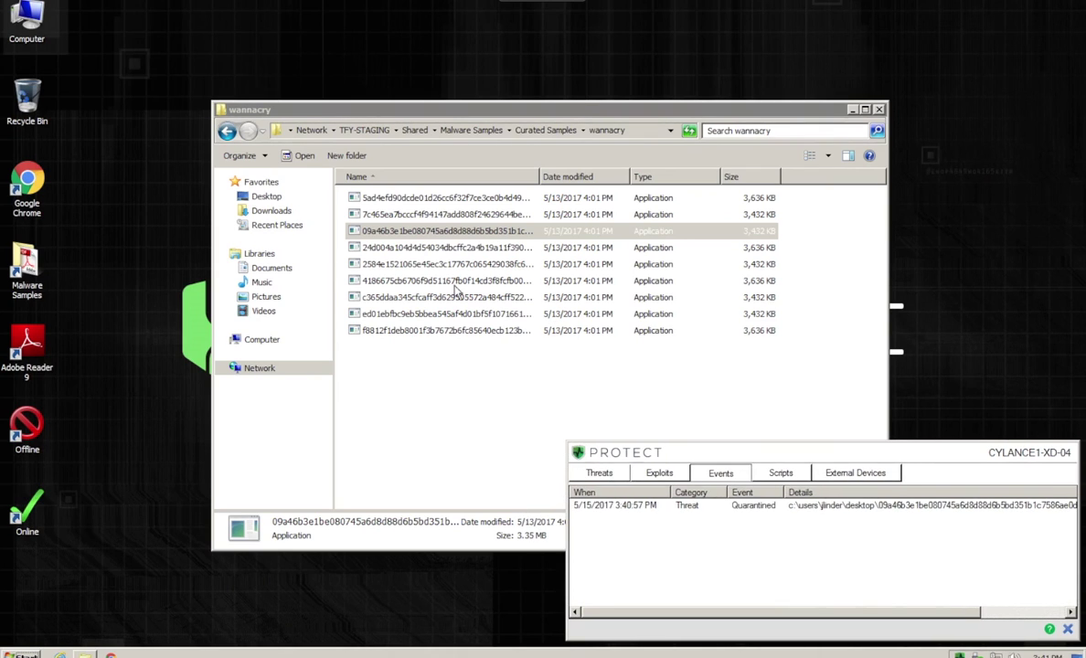
Copy all the samples in the wannacry folder to the desktop and try to run the copies.
left_click(426, 277)
key("ctrl+a")
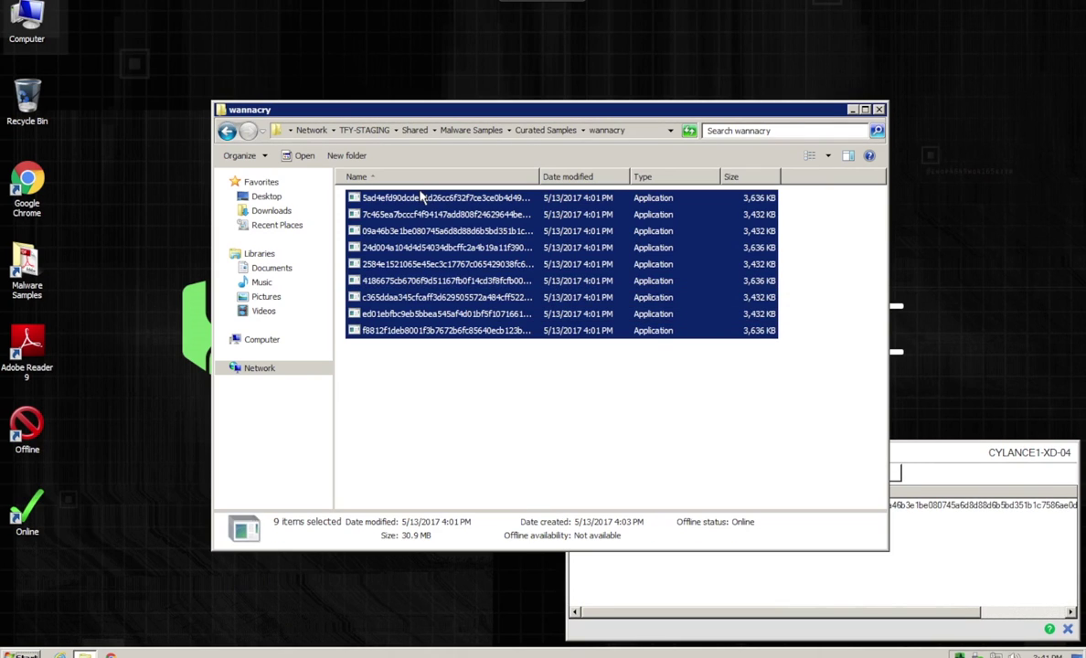
left_click(73, 348)
key("ctrl+v")
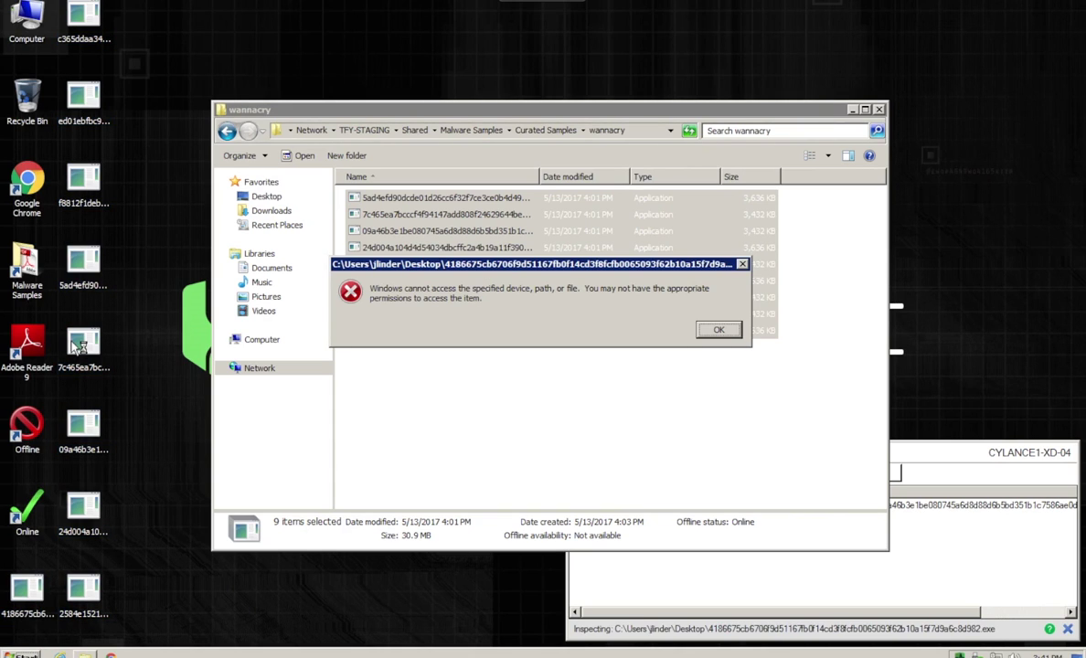
key("Return")
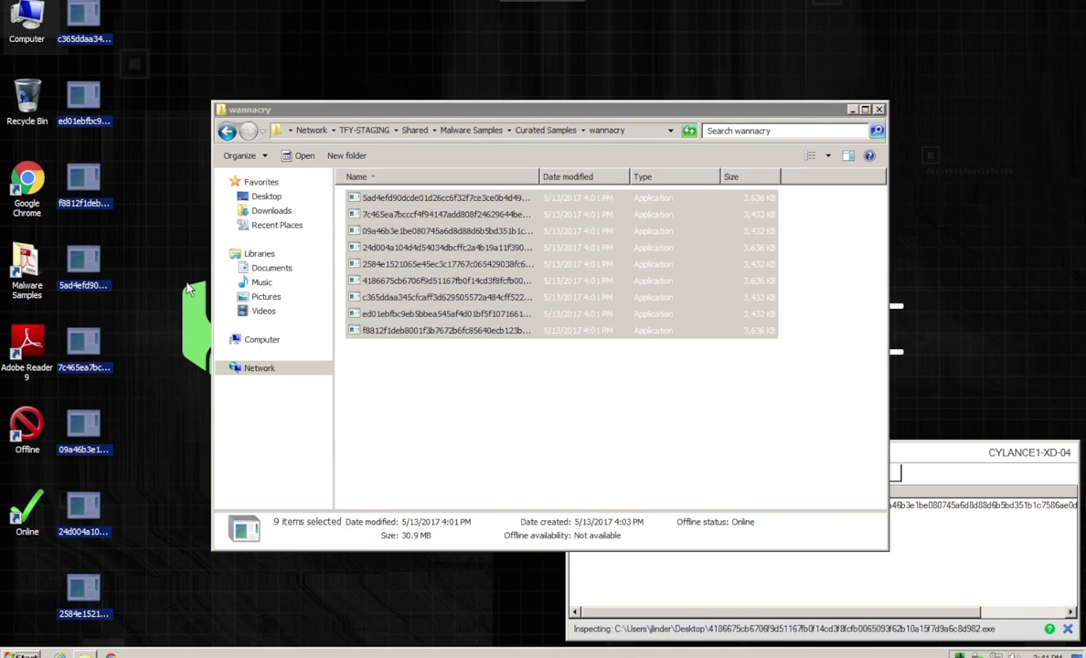
left_click_drag(131, 37, 87, 605)
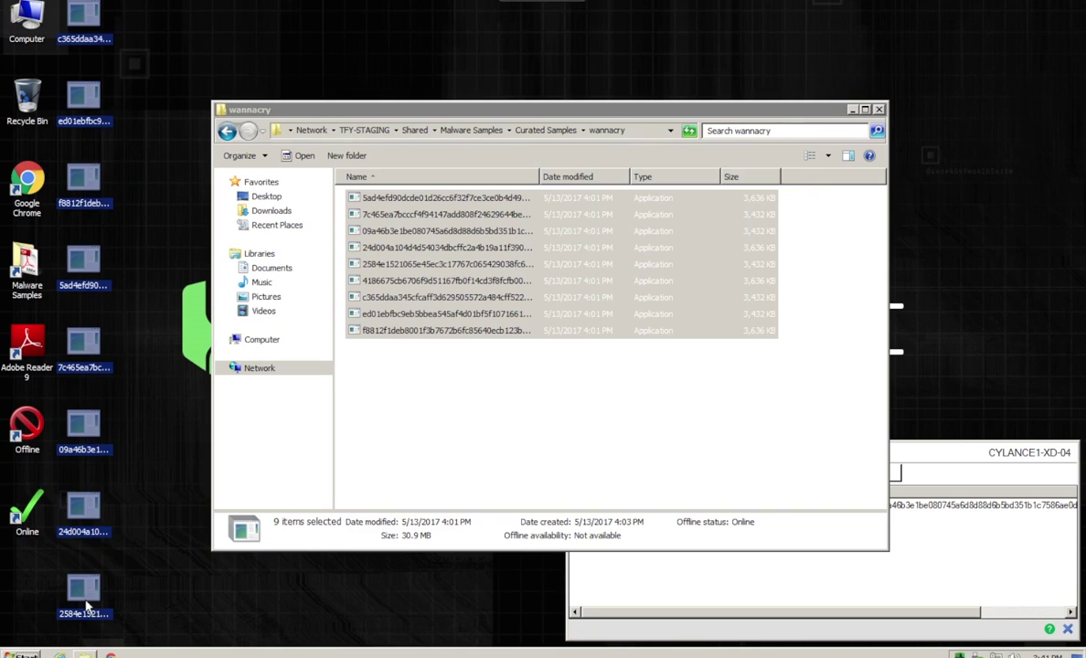
double_click(87, 605)
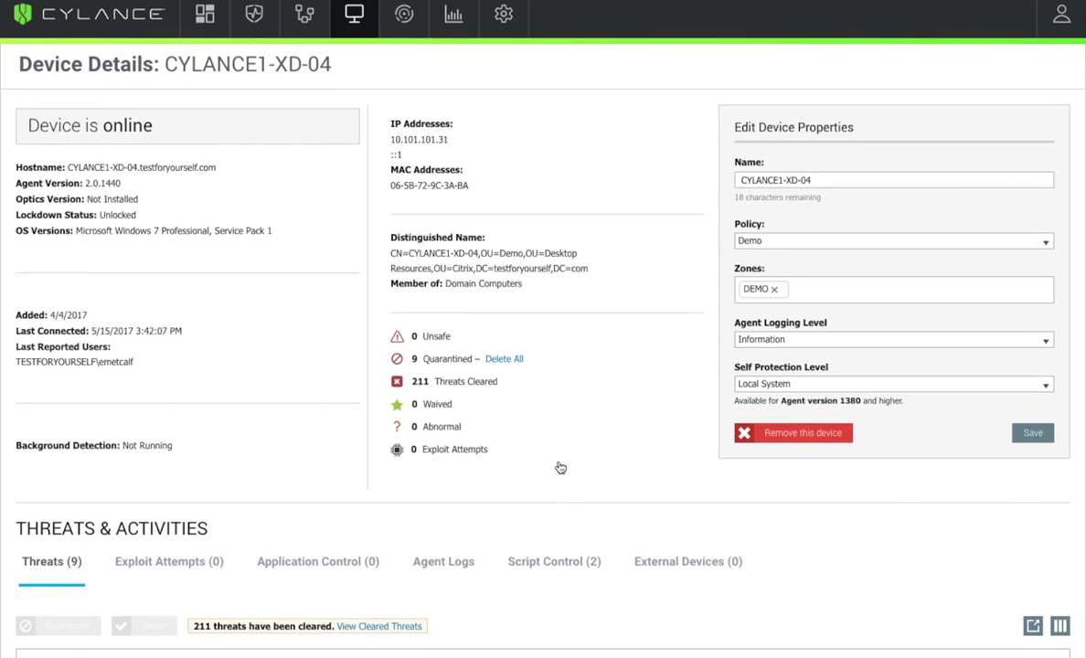
In the Cylance web console, examine the threats listed on the device details page of CYLANCE1-XD-04.
scroll(560, 467, "down", 3)
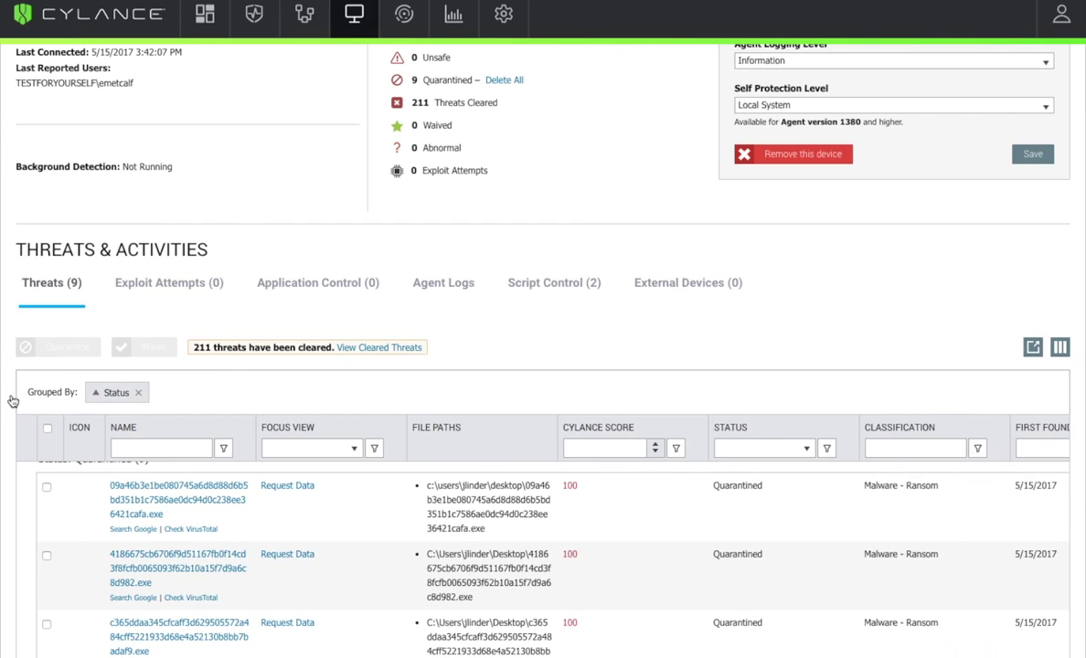
scroll(12, 401, "down", 3)
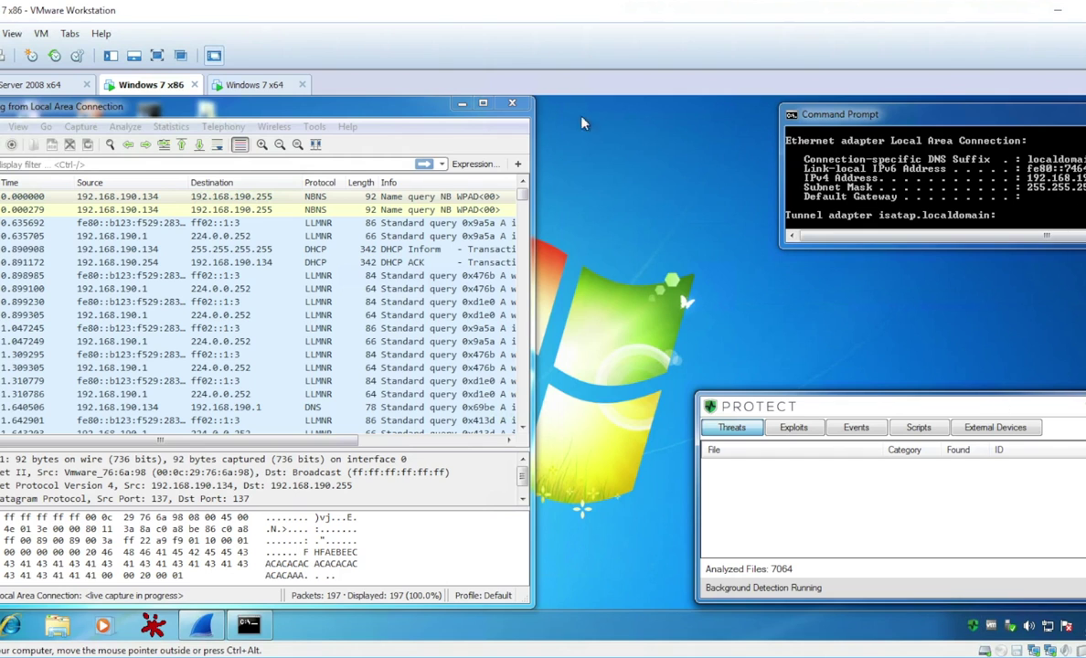
In VMware Workstation, look over the Windows 7 x64 machine and switch to the Server 2008 x64 machine.
left_click(252, 88)
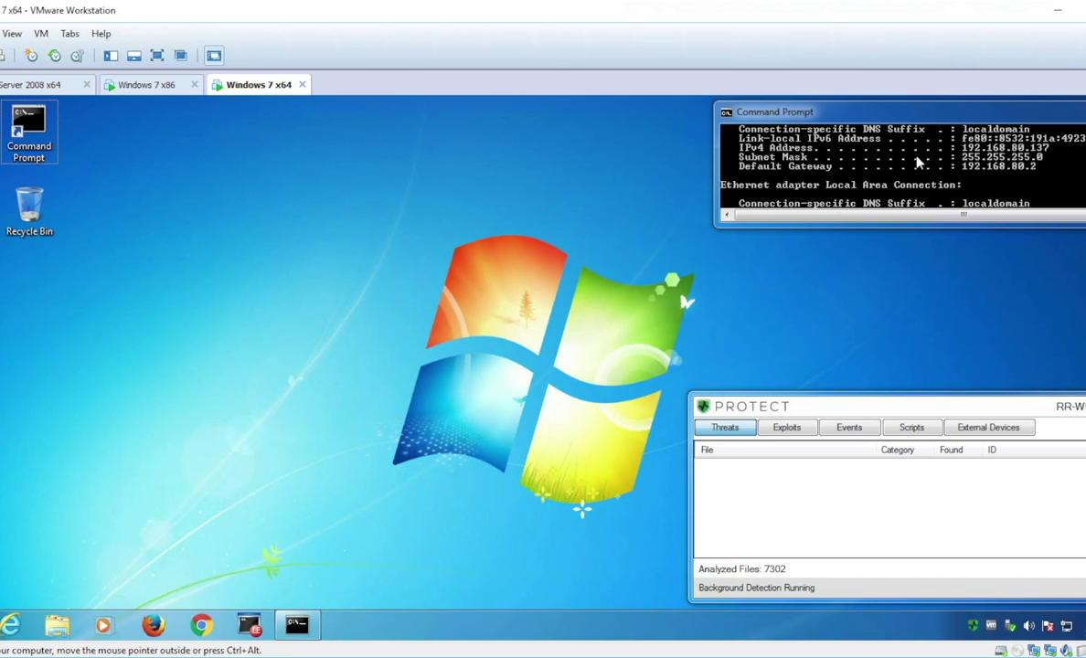
key("ctrl+Tab")
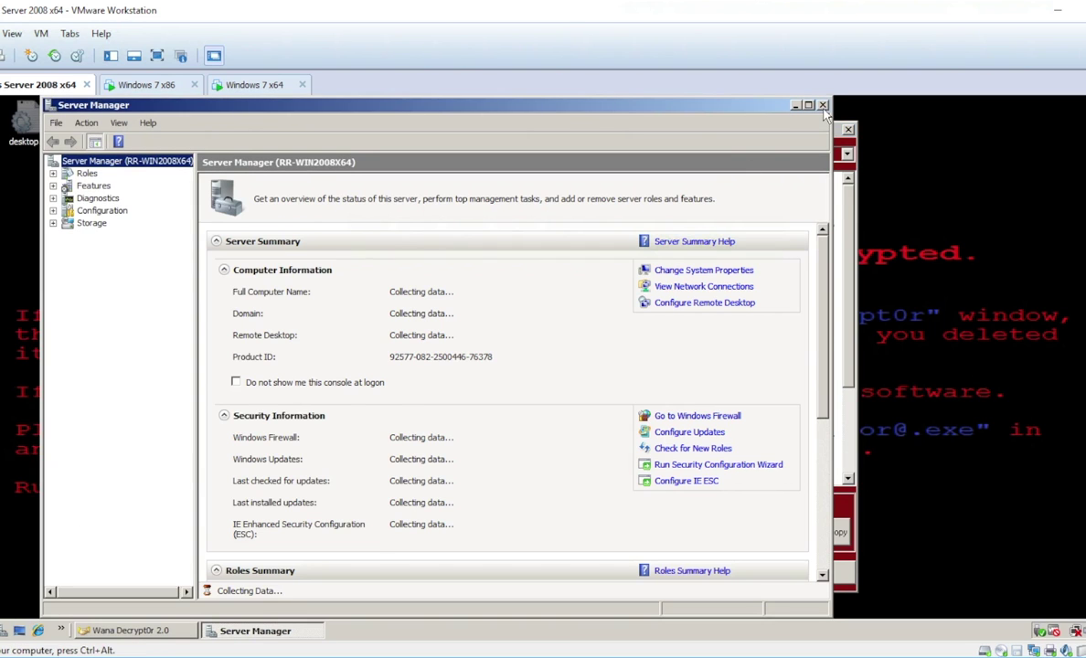
Close Server Manager on the Server 2008 x64 machine and launch cmd through the program search.
left_click(823, 105)
key("super")
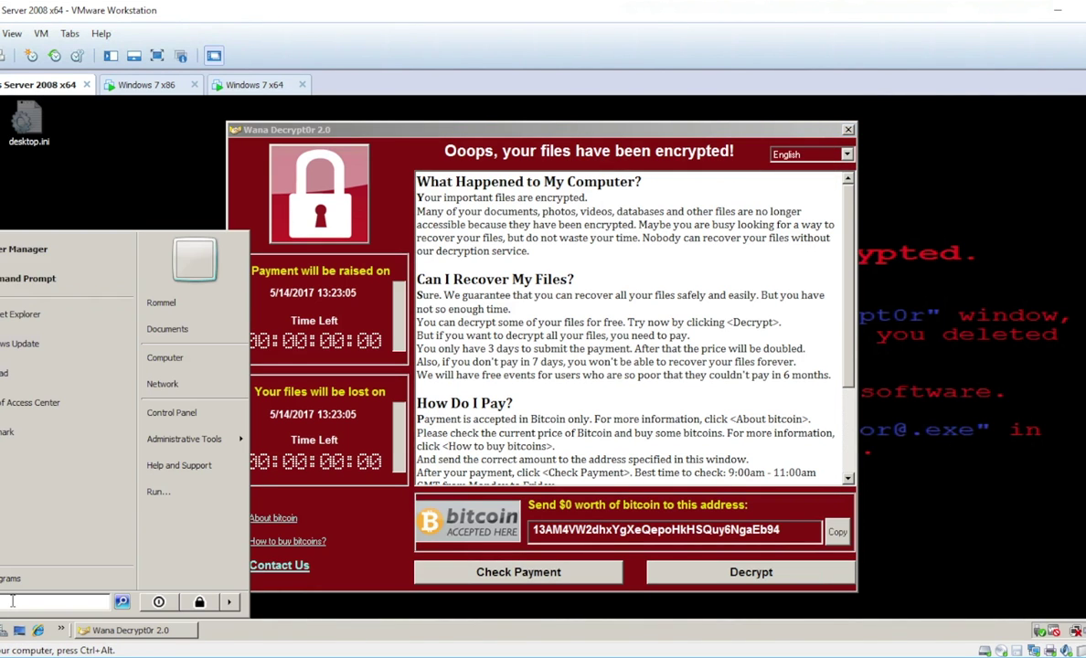
type("cmd")
key("Return")
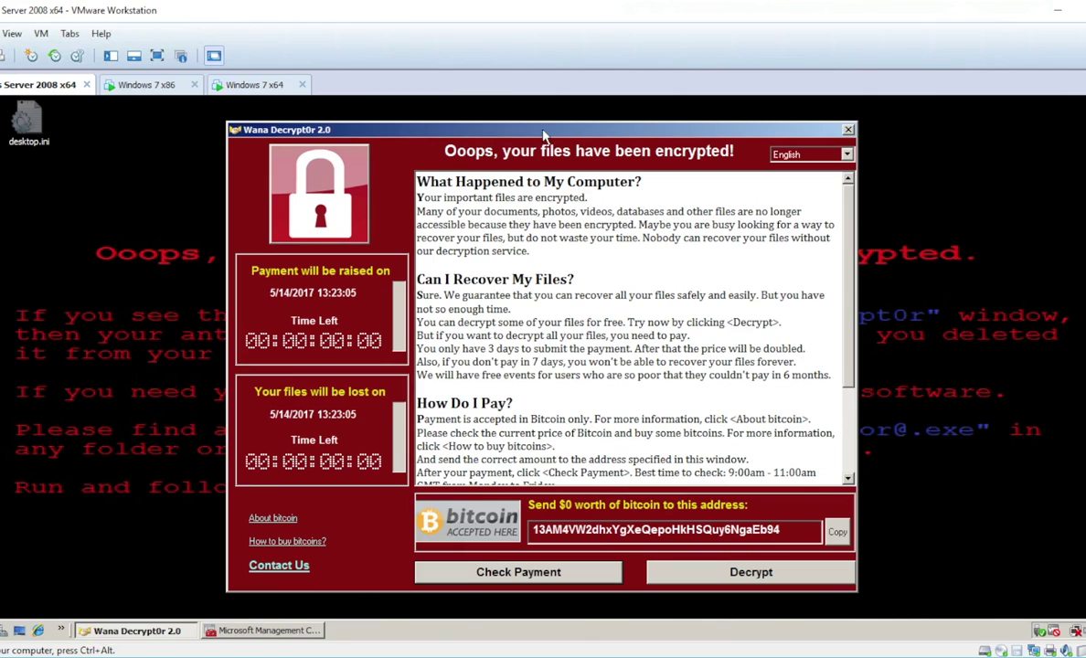
On the Windows 7 x86 machine, go to the newest packets in the live Wireshark capture and turn on automatic scrolling.
left_click(155, 85)
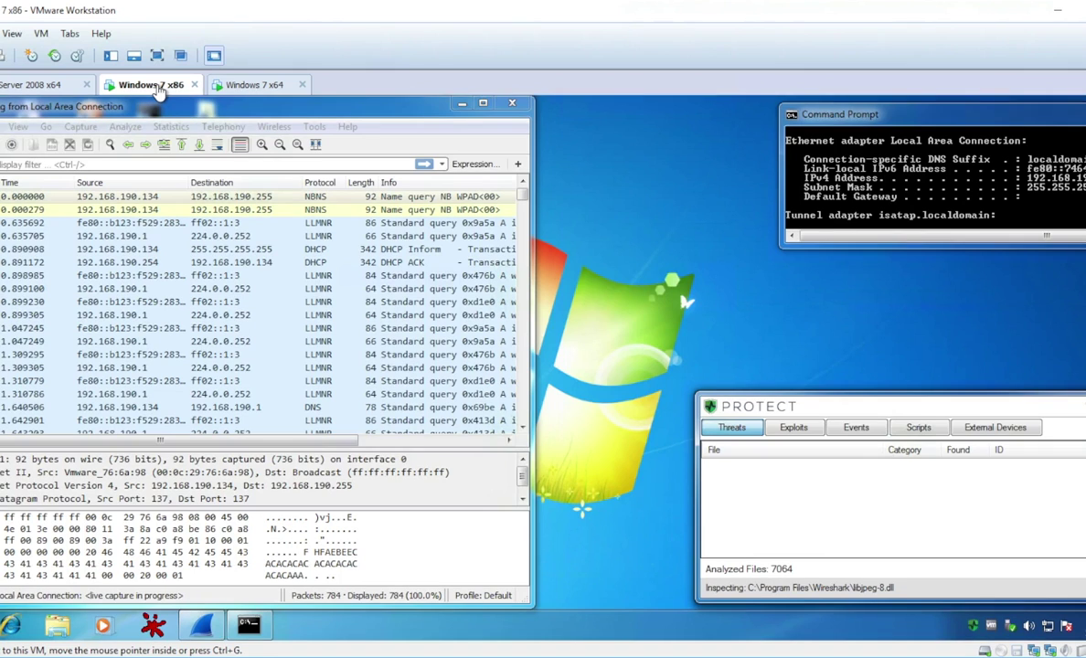
left_click_drag(521, 195, 526, 422)
left_click(217, 144)
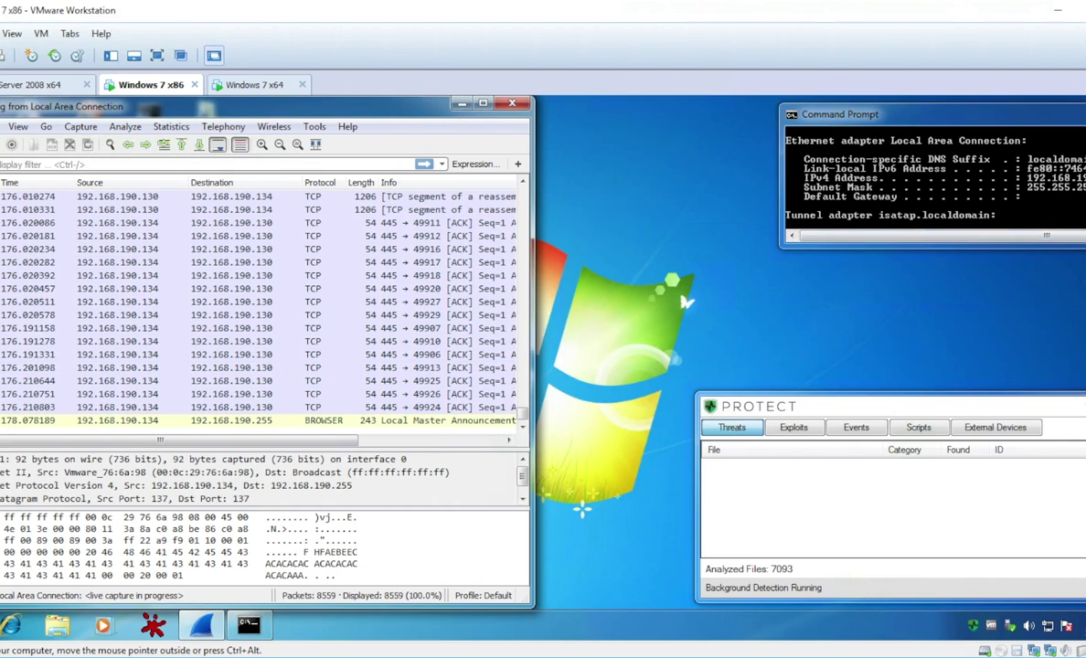
Examine the PROTECT threats and events on the Windows 7 x64 machine, comparing them with the live capture on Windows 7 x86.
left_click(265, 87)
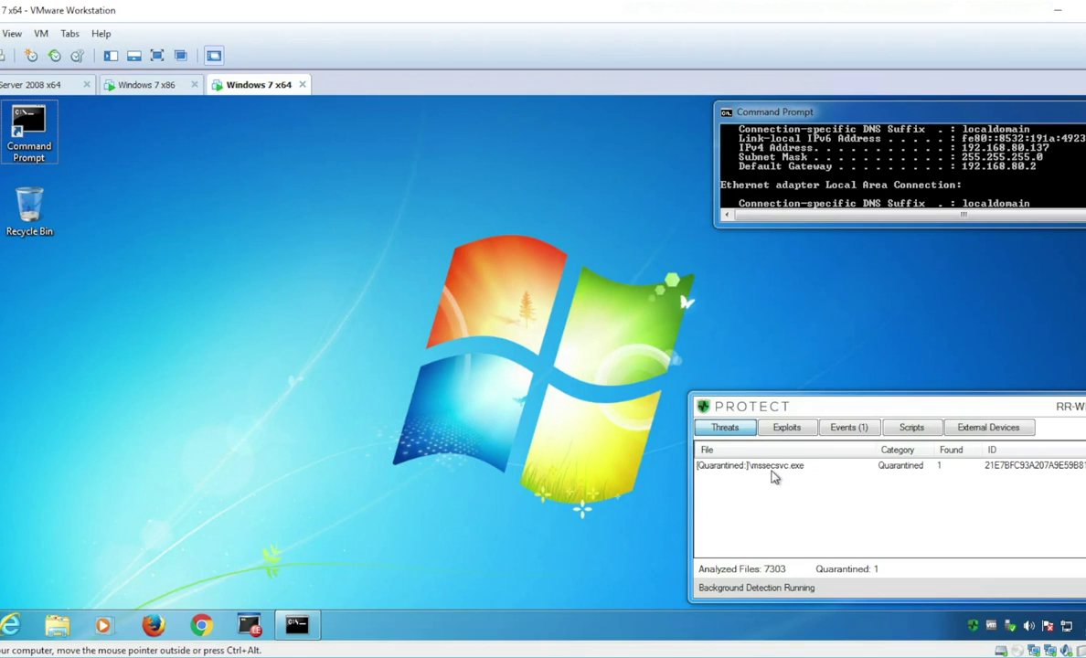
left_click(846, 429)
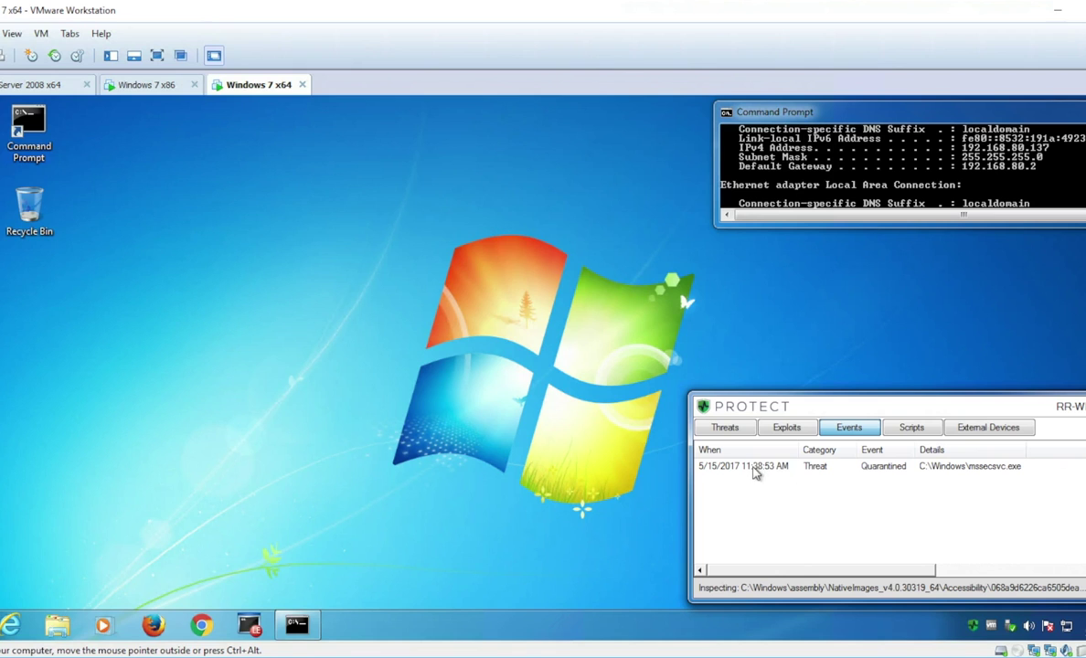
left_click(151, 86)
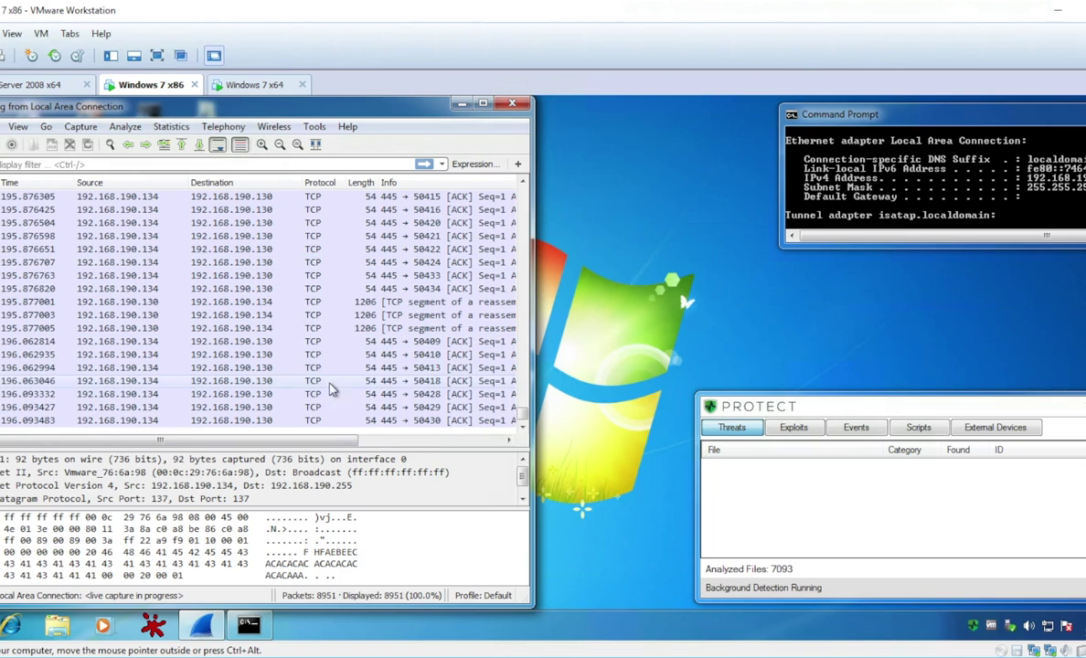
left_click(259, 84)
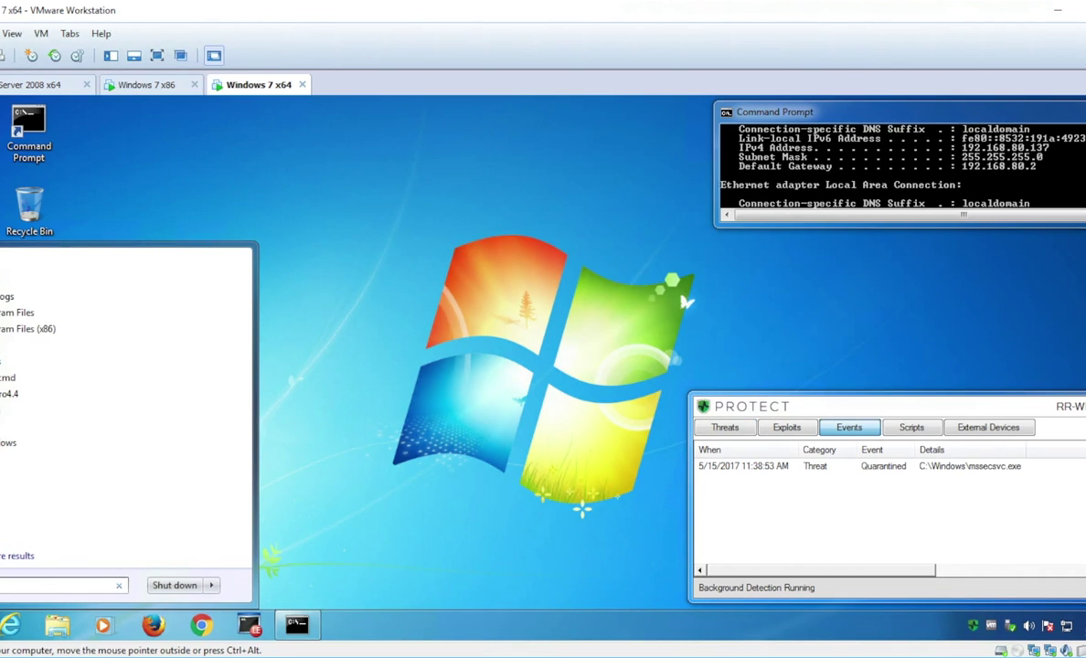
Open the Windows folder on the Windows 7 x64 machine's C: drive and look through its contents.
key("Return")
left_click(393, 480)
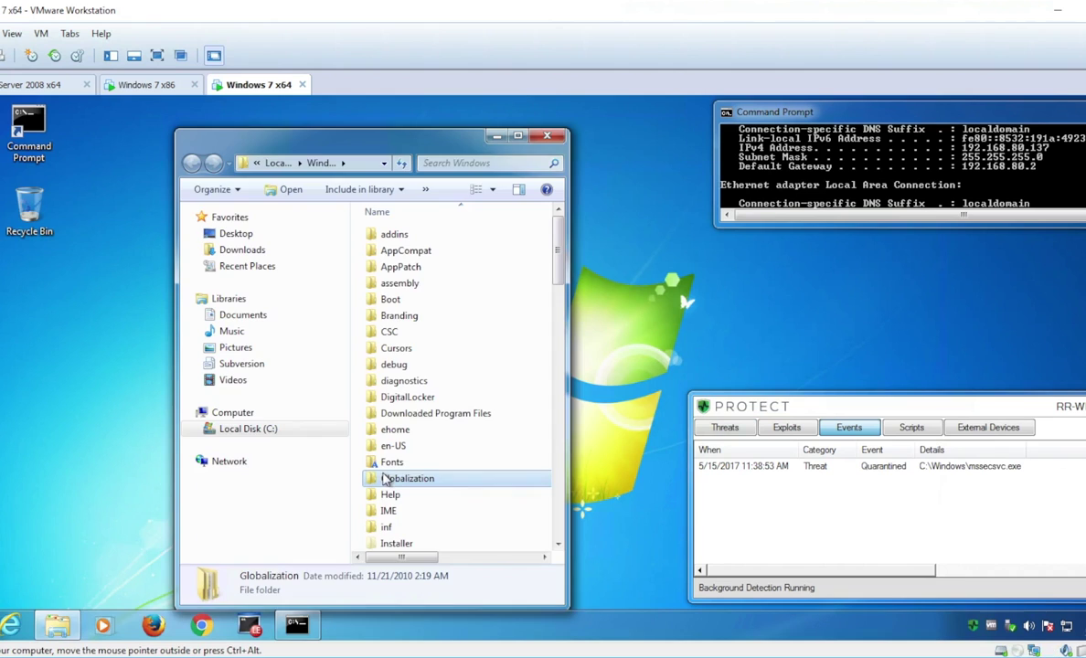
left_click_drag(557, 229, 558, 462)
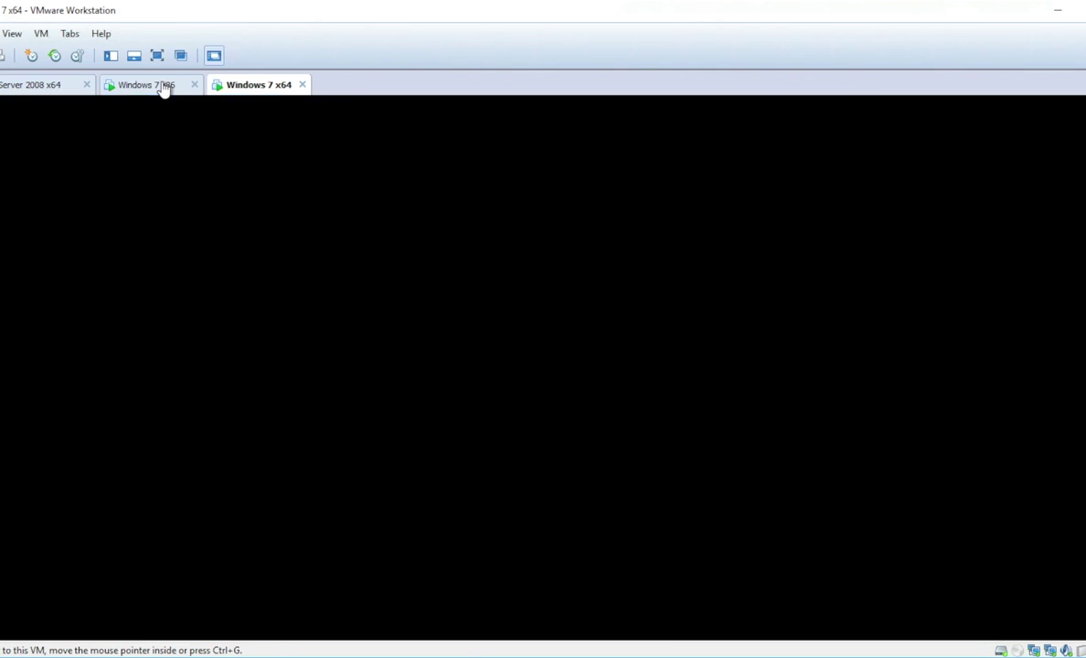
On the Windows 7 x86 machine, shift the PROTECT window over and widen its Event column to show the full event text.
left_click(157, 85)
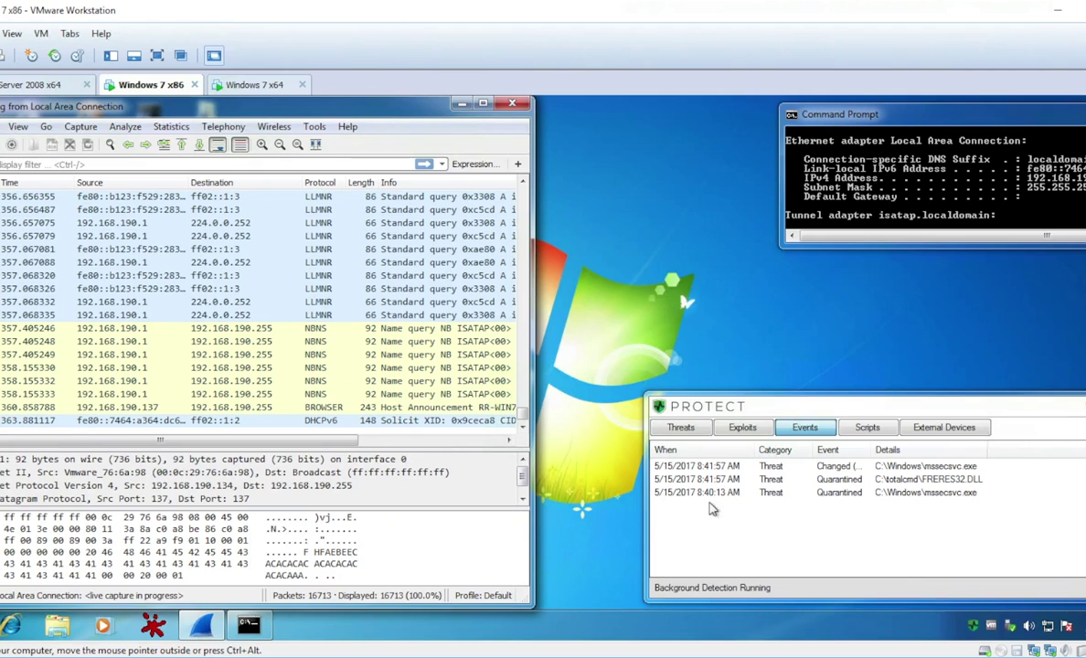
left_click_drag(721, 406, 668, 406)
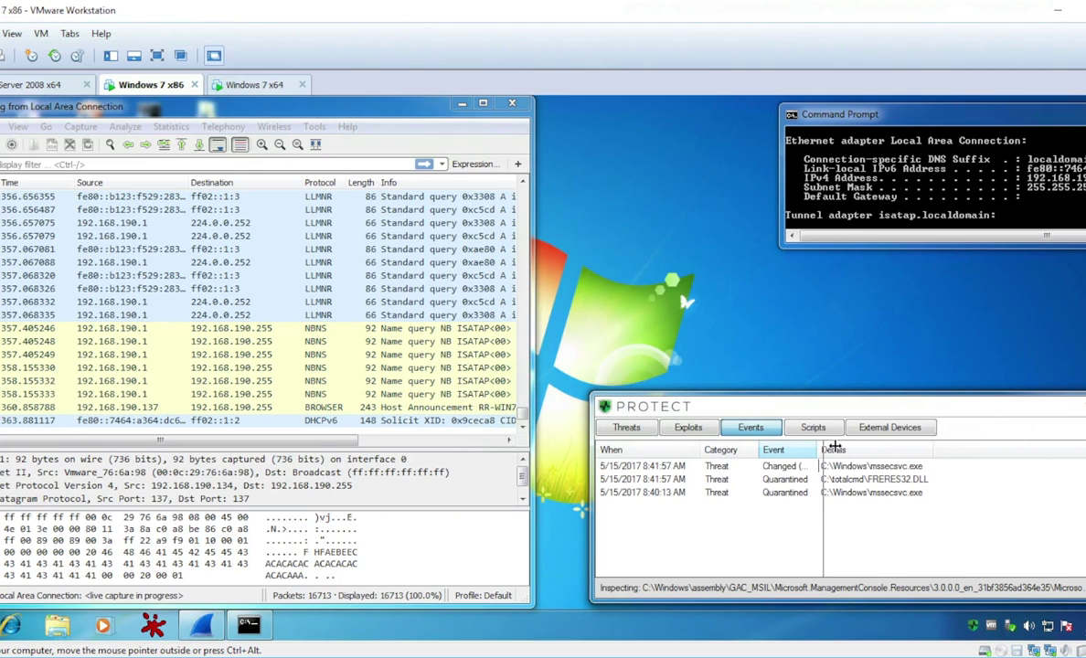
left_click_drag(809, 450, 890, 446)
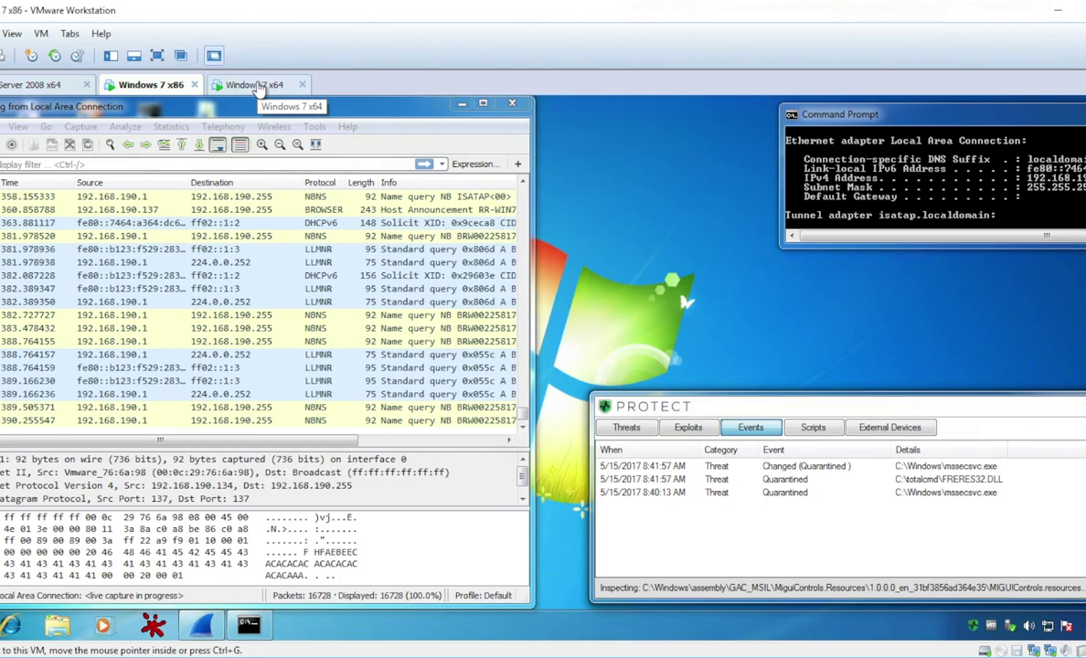
In Services on the Server 2008 x64 machine, widen the Name column and select the Microsoft Security Center (2.0) Service.
left_click(41, 85)
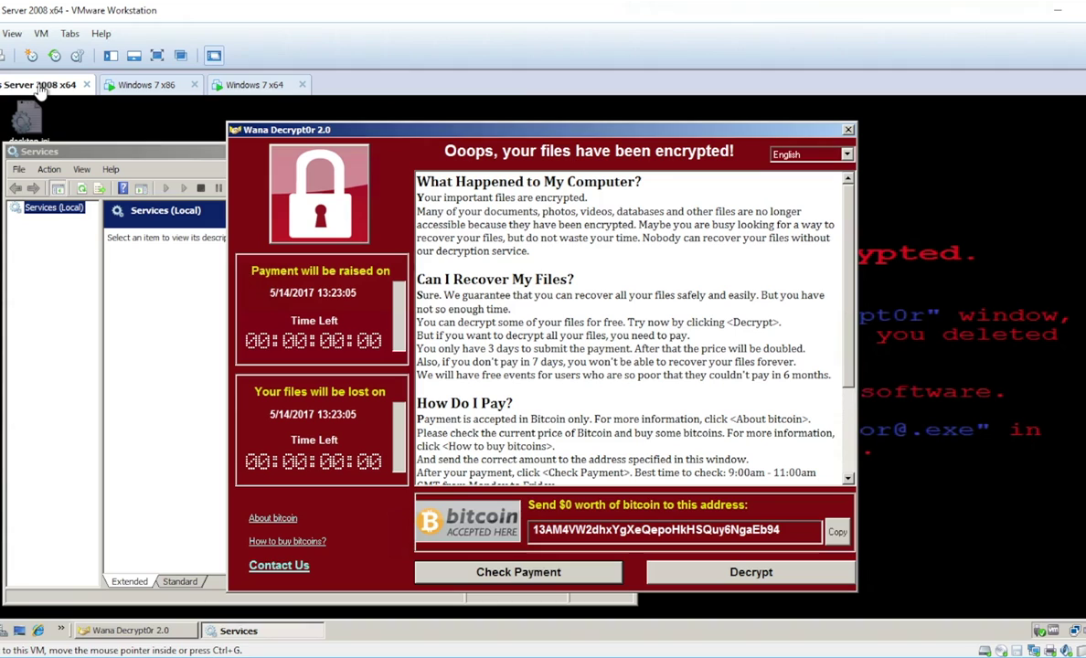
left_click(169, 330)
left_click(411, 462)
scroll(411, 461, "down", 4)
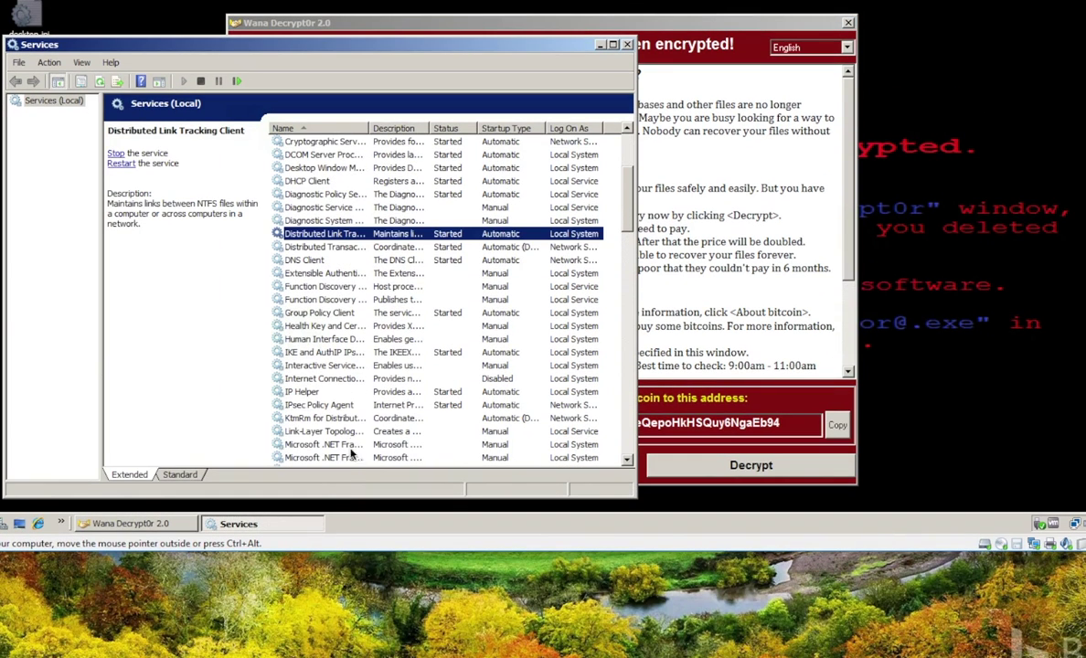
scroll(338, 415, "down", 4)
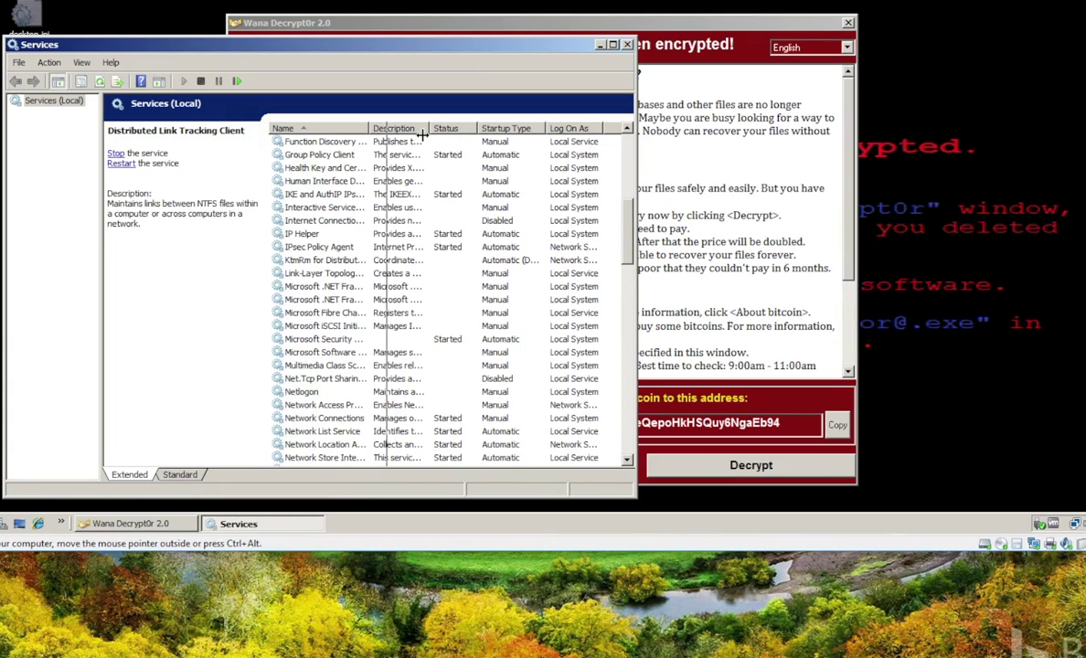
left_click_drag(369, 129, 454, 162)
left_click(402, 340)
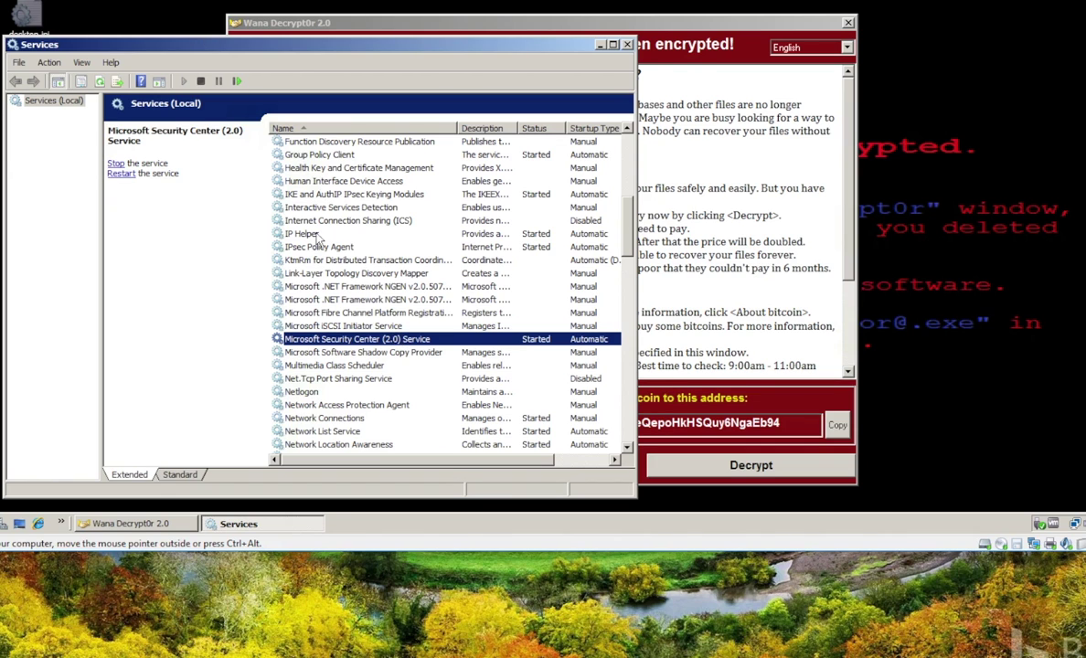
Inspect the properties of the Microsoft Security Center (2.0) Service, including its executable path, and close them without changes.
left_click(180, 323)
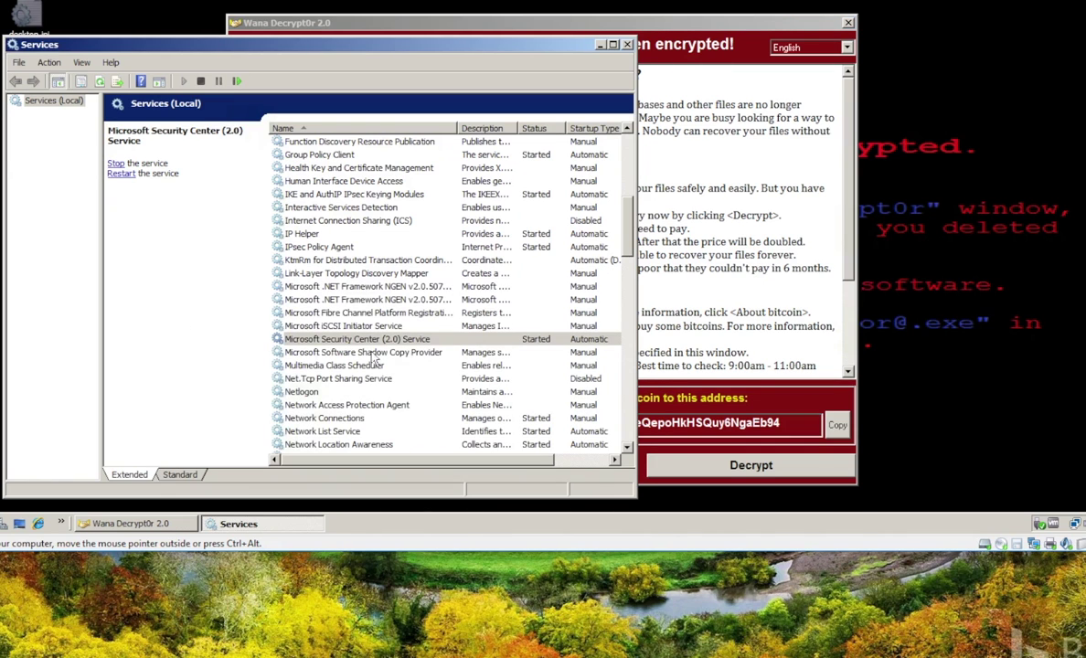
double_click(407, 340)
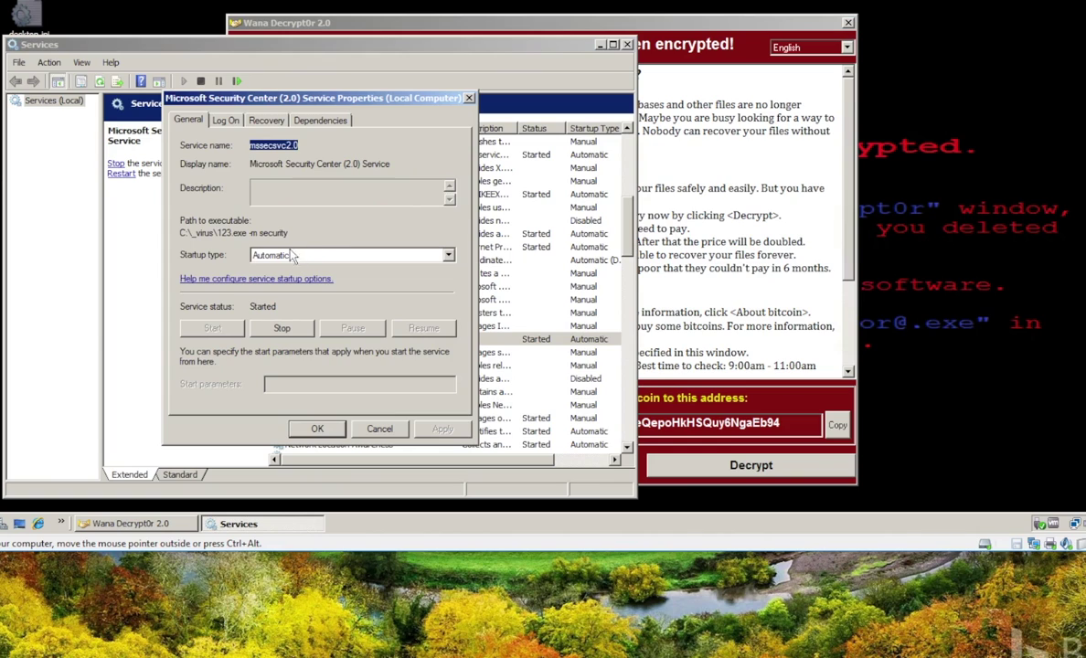
left_click(380, 429)
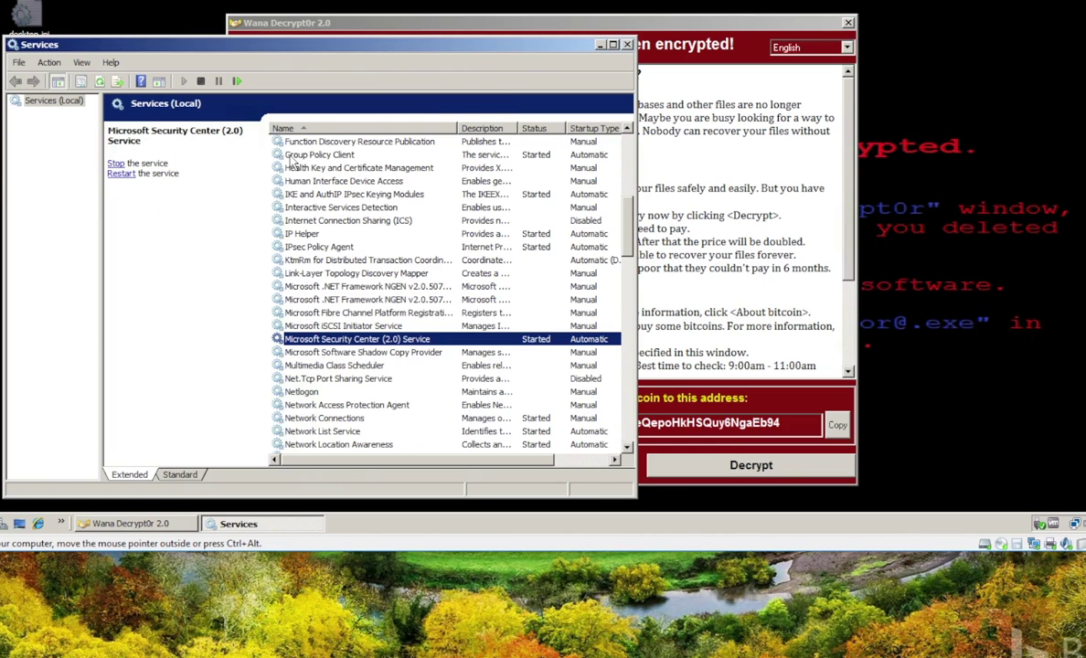